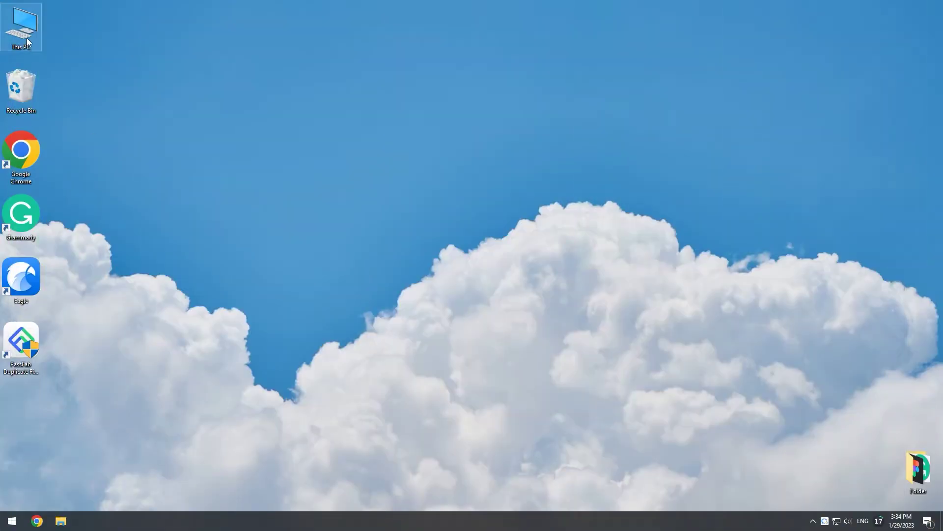
View Document 2 (F:) properties in This PC, showing 19.4 GB free of 465 GB
{"action": "double_click", "coordinate": [25, 29]}
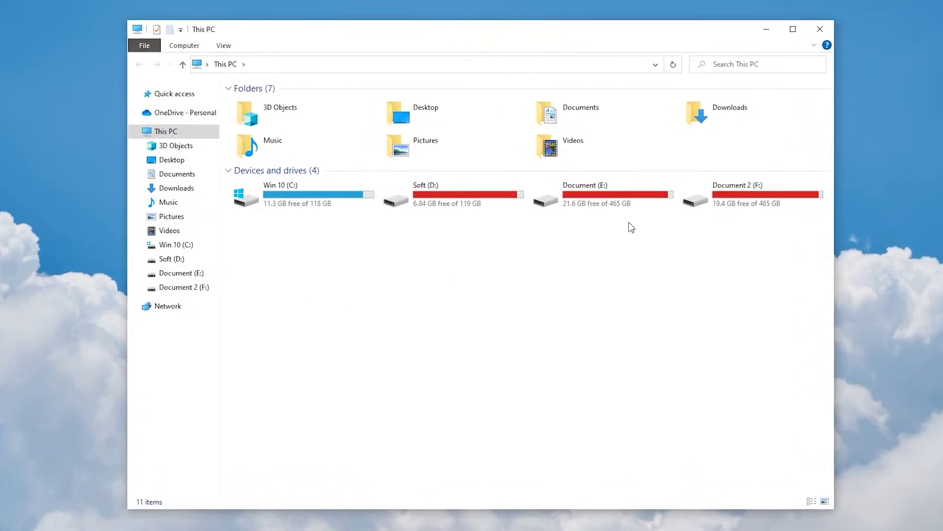
{"action": "left_click", "coordinate": [732, 202]}
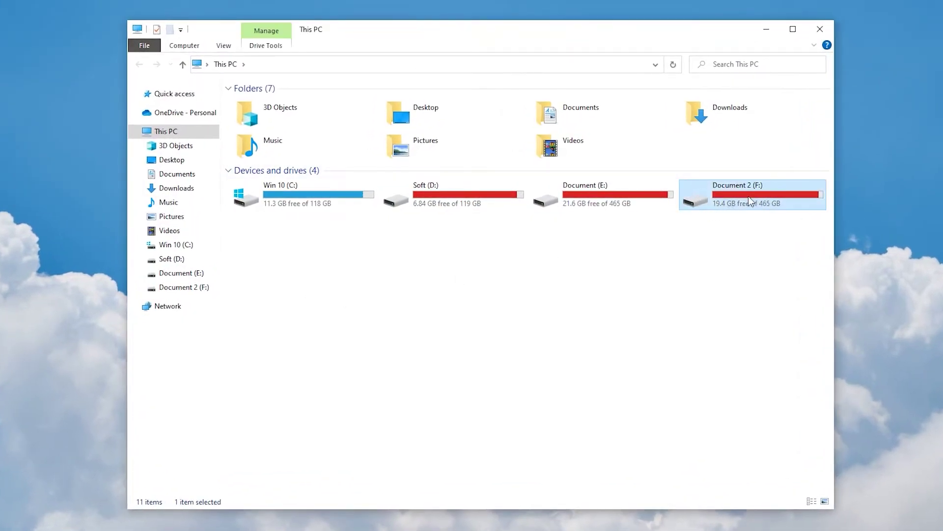
{"action": "right_click", "coordinate": [748, 195]}
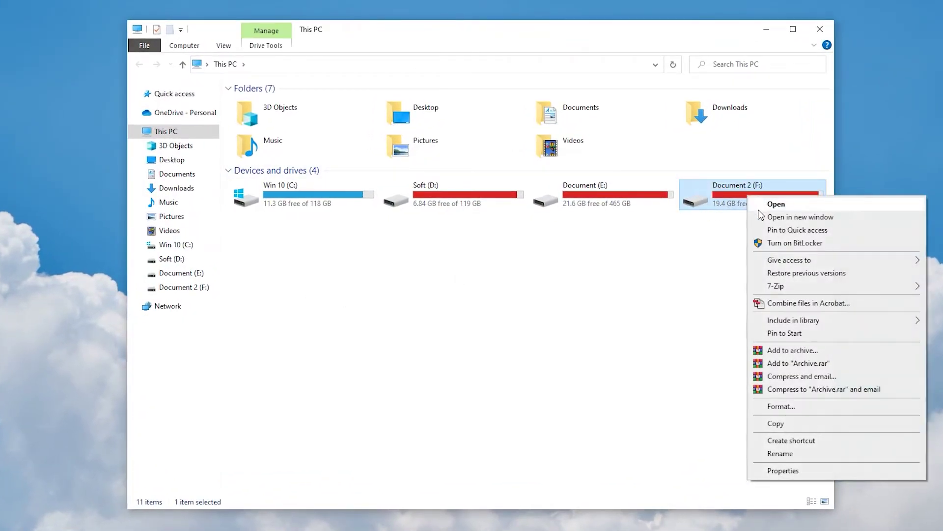
{"action": "left_click", "coordinate": [782, 470]}
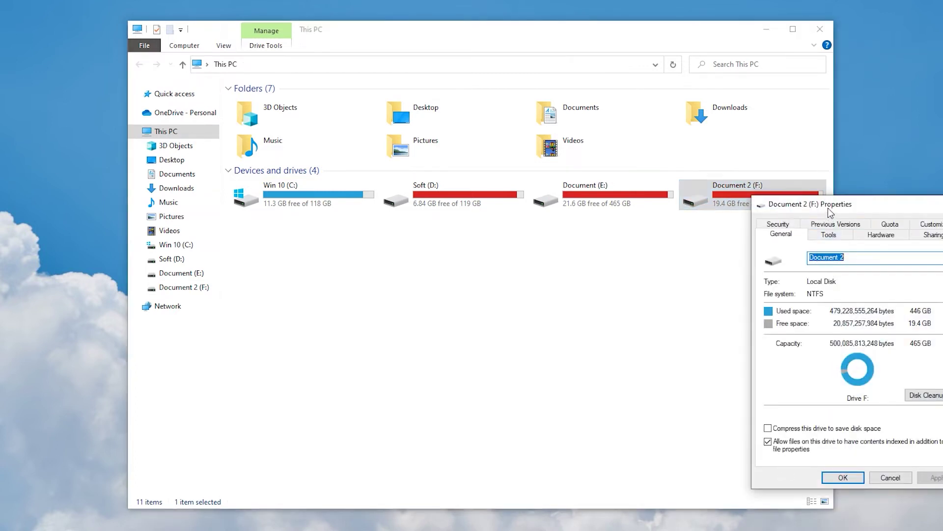
{"action": "left_click_drag", "start_coordinate": [831, 212], "coordinate": [382, 139]}
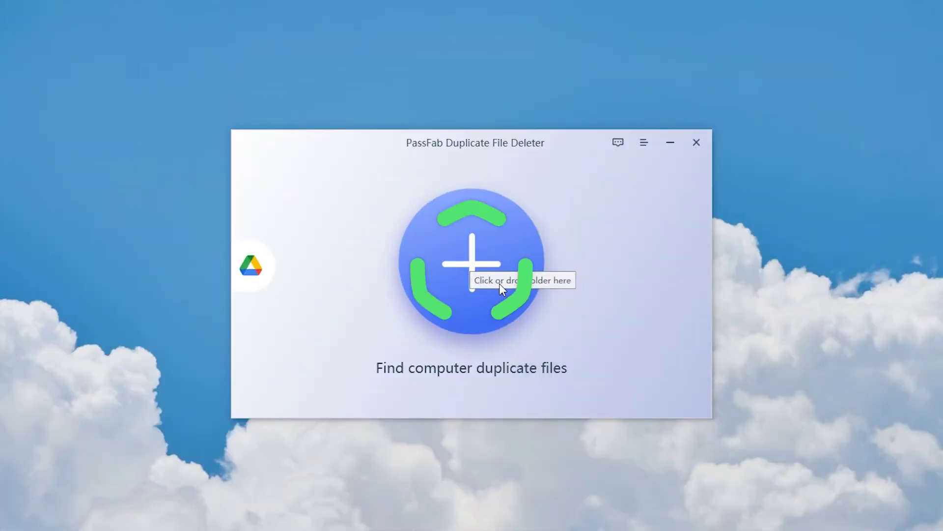
Add Document 2 (F:) and the Video folder on Document (E:) as scan locations
{"action": "left_click", "coordinate": [466, 287]}
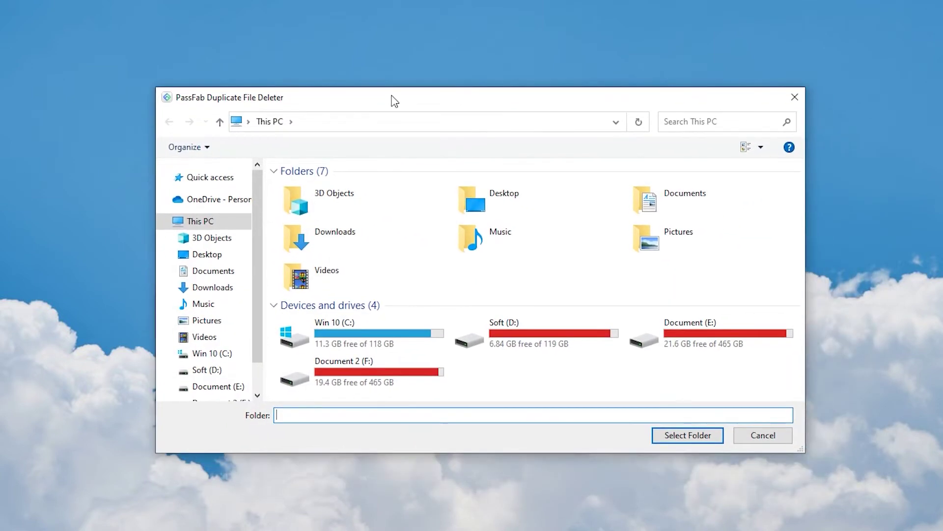
{"action": "left_click", "coordinate": [408, 399]}
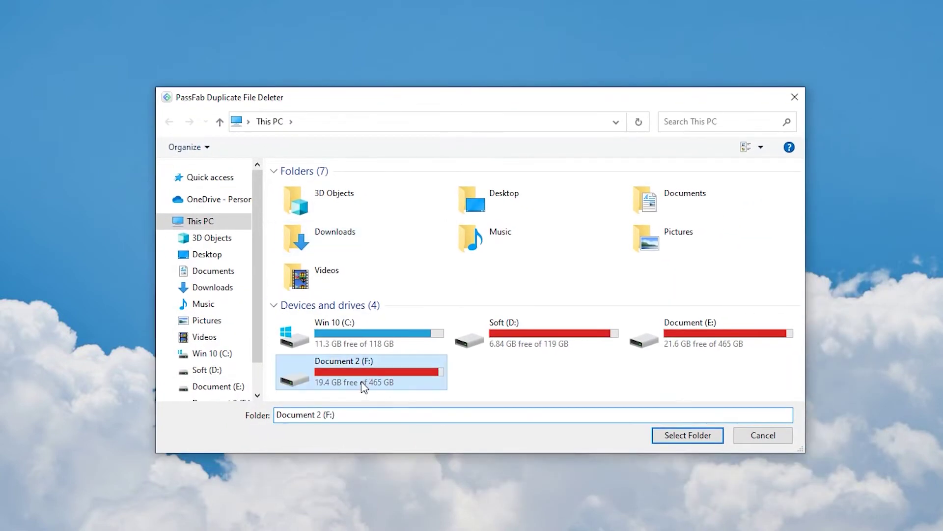
{"action": "left_click", "coordinate": [737, 454]}
{"action": "left_click", "coordinate": [429, 266]}
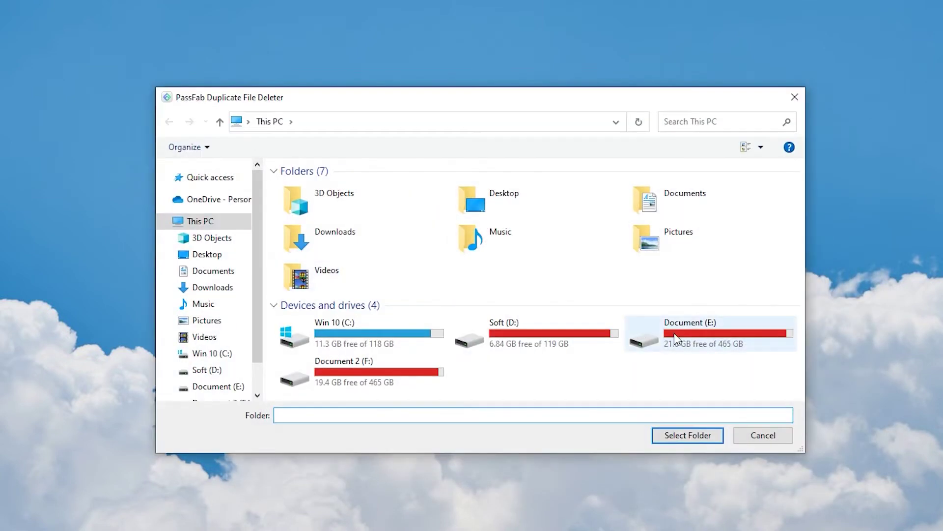
{"action": "double_click", "coordinate": [654, 328]}
{"action": "scroll", "coordinate": [324, 305], "scroll_direction": "down", "scroll_amount": 1}
{"action": "left_click", "coordinate": [321, 366]}
{"action": "left_click", "coordinate": [686, 435]}
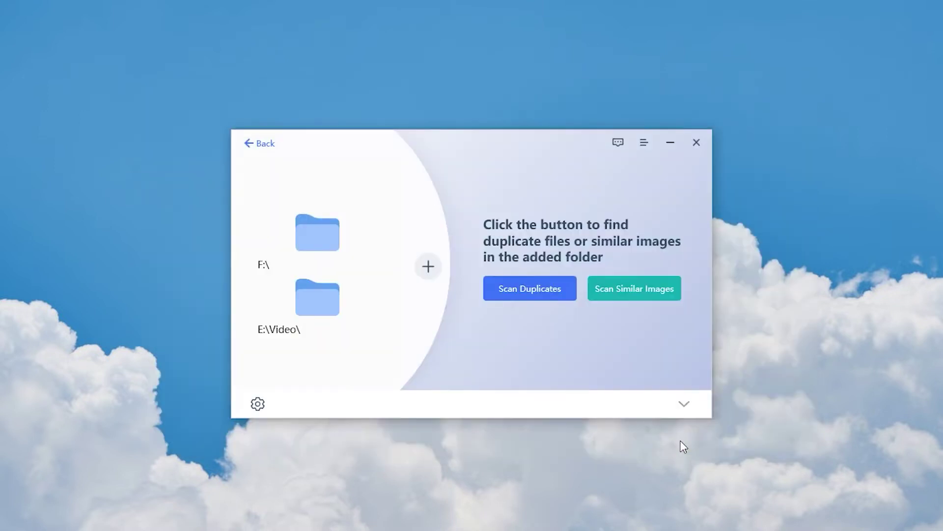
Choose Delete forever and review the system-file and zero-byte Ignore scan options
{"action": "left_click", "coordinate": [258, 403]}
{"action": "left_click_drag", "start_coordinate": [479, 135], "coordinate": [476, 42]}
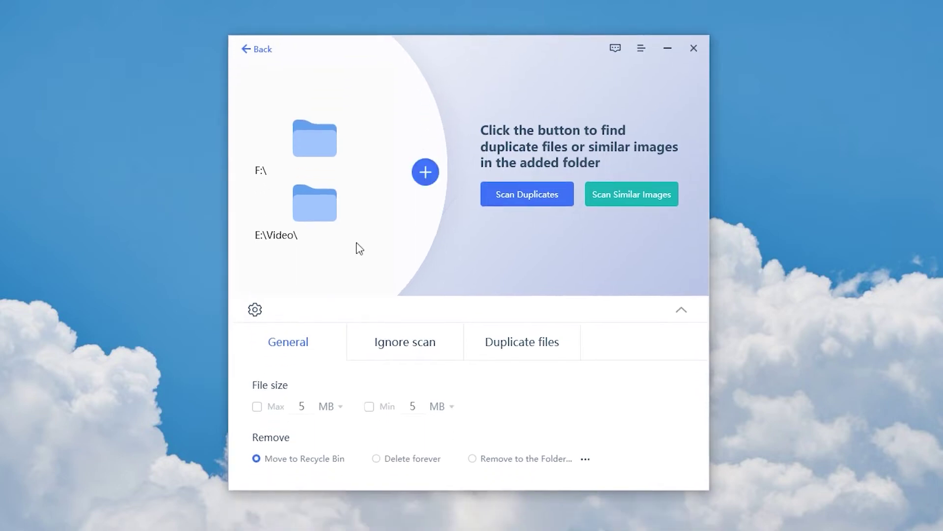
{"action": "left_click", "coordinate": [274, 408]}
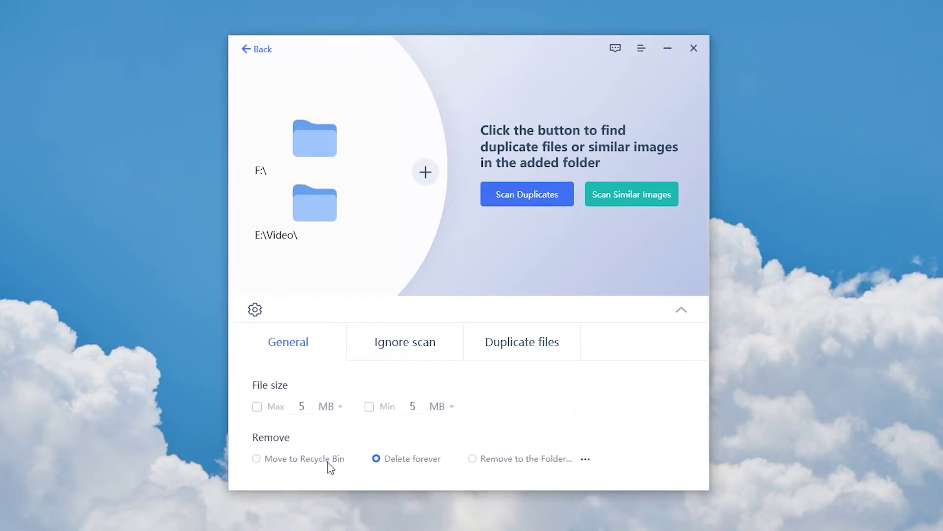
{"action": "left_click", "coordinate": [383, 354]}
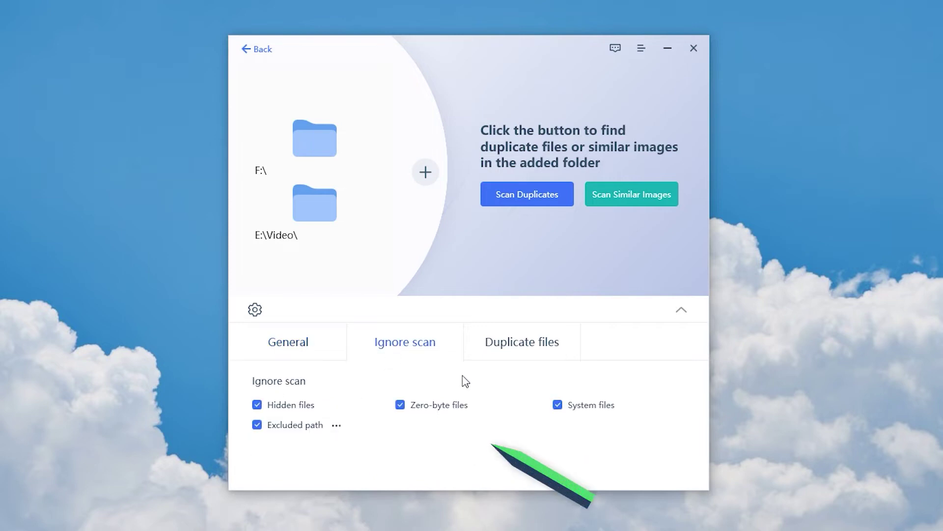
{"action": "left_click", "coordinate": [592, 406]}
{"action": "left_click", "coordinate": [438, 406]}
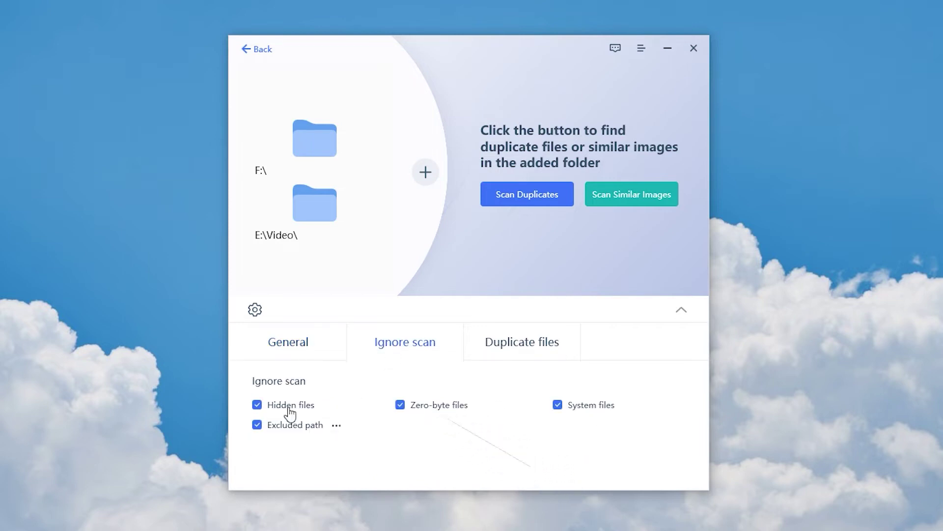
Keep duplicate matching by content and review the audio extension list before closing
{"action": "left_click", "coordinate": [529, 341]}
{"action": "left_click", "coordinate": [327, 402]}
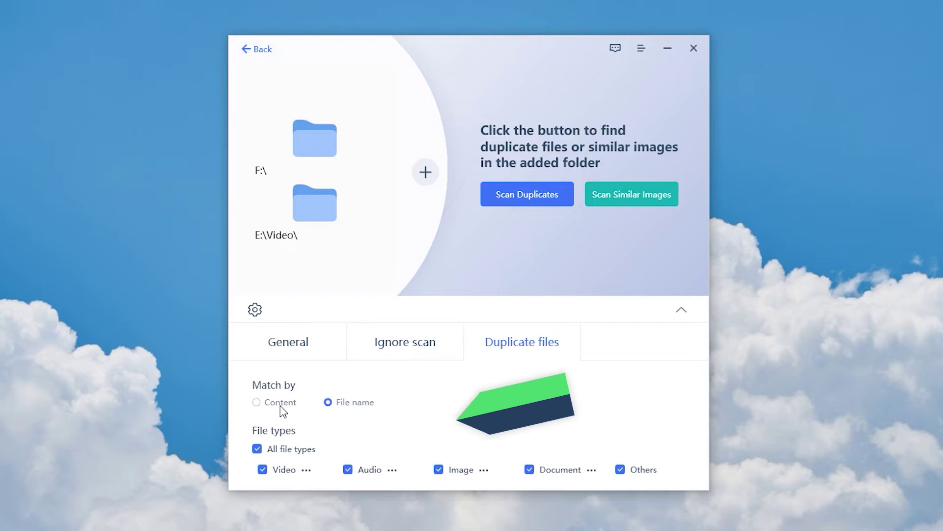
{"action": "left_click", "coordinate": [278, 405]}
{"action": "left_click", "coordinate": [392, 470]}
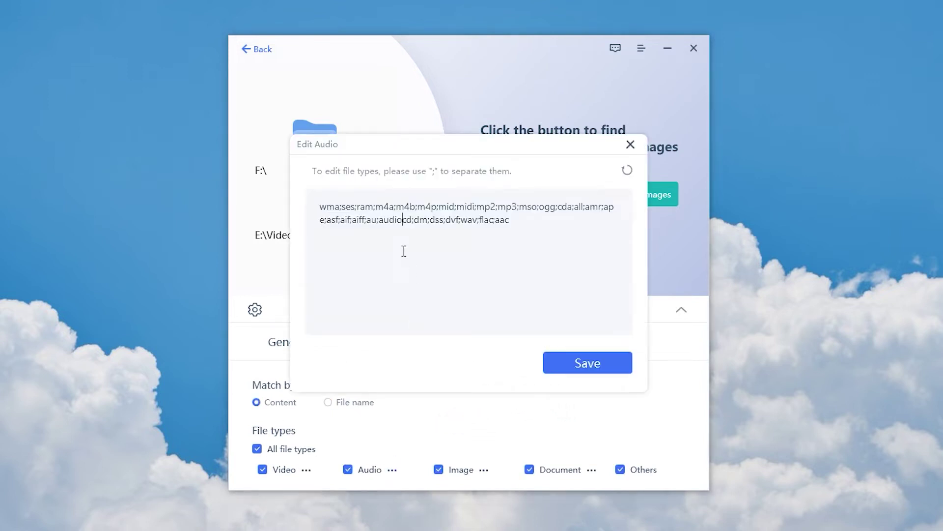
{"action": "left_click", "coordinate": [629, 145]}
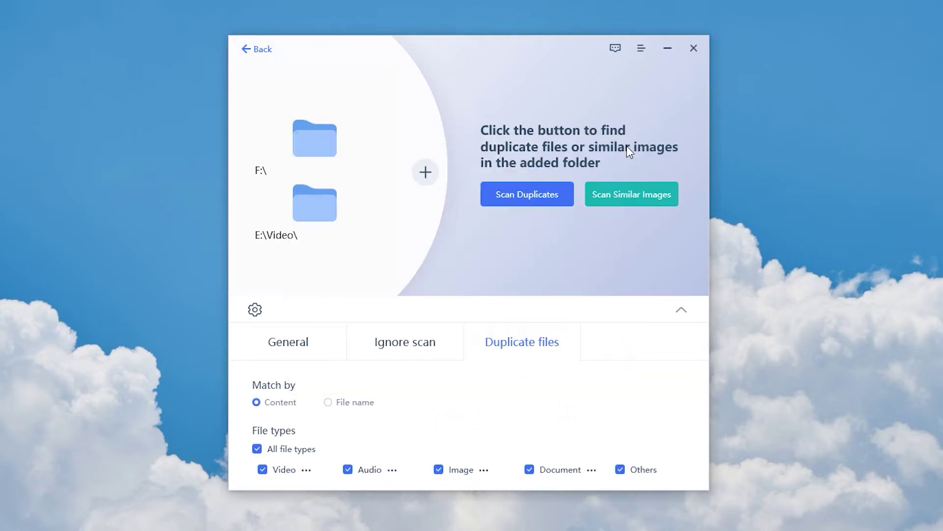
{"action": "left_click", "coordinate": [633, 190]}
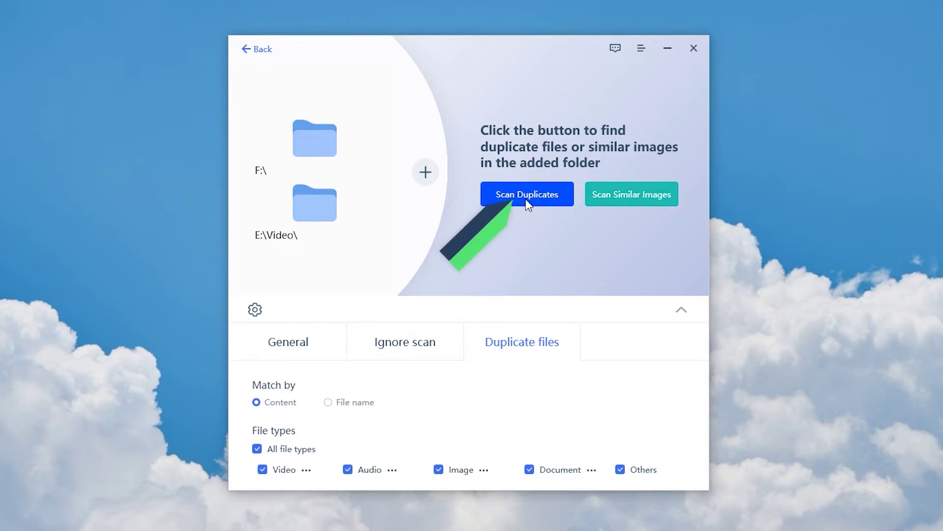
Scan F:\ and E:\Video, then browse the video, audio, image and other duplicates found
{"action": "left_click", "coordinate": [558, 203]}
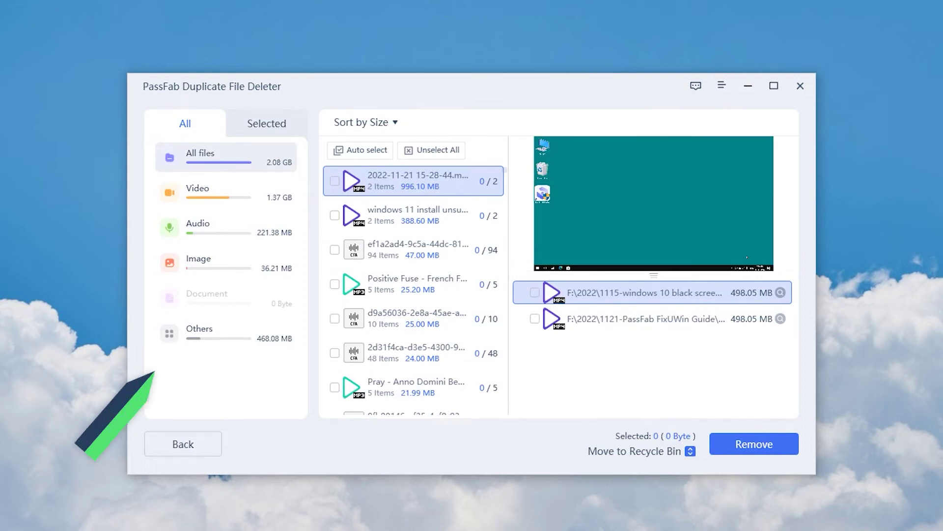
{"action": "left_click", "coordinate": [252, 183]}
{"action": "left_click", "coordinate": [251, 228]}
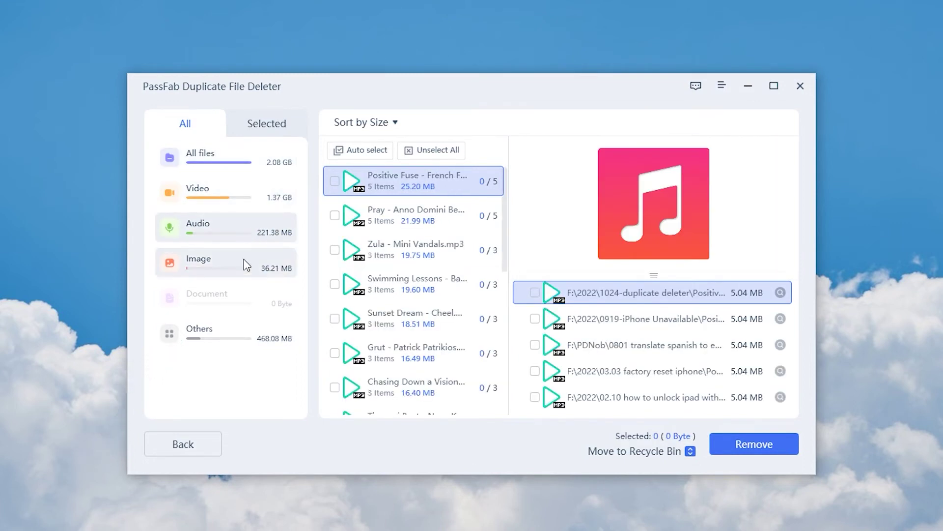
{"action": "left_click", "coordinate": [246, 265]}
{"action": "left_click", "coordinate": [242, 333]}
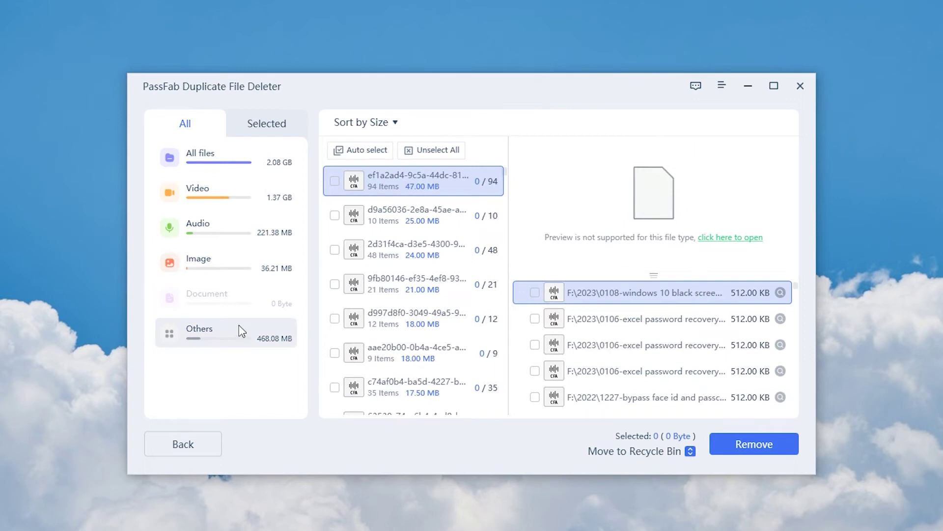
Preview both copies of the largest video duplicate, including the FixUWin Guide copy
{"action": "left_click", "coordinate": [241, 192]}
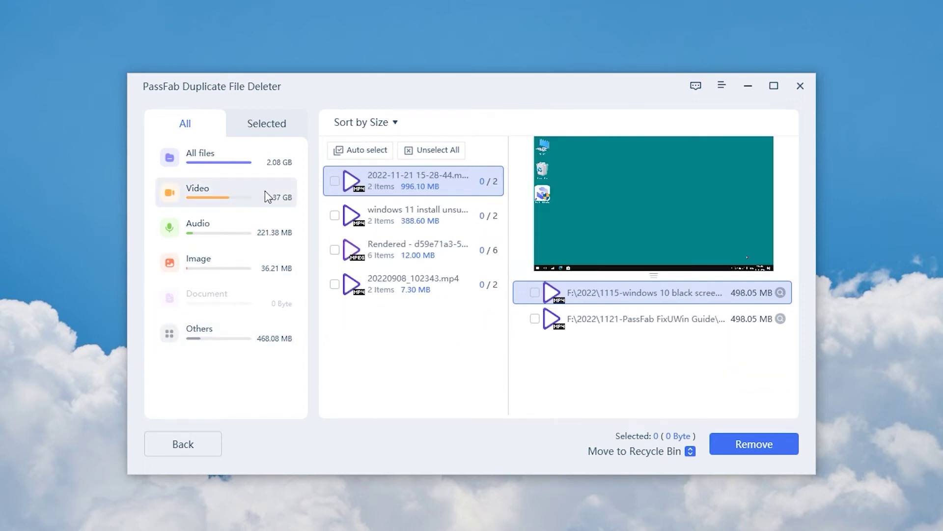
{"action": "mouse_move", "coordinate": [654, 203]}
{"action": "left_click", "coordinate": [600, 204]}
{"action": "left_click_drag", "start_coordinate": [596, 259], "coordinate": [716, 260]}
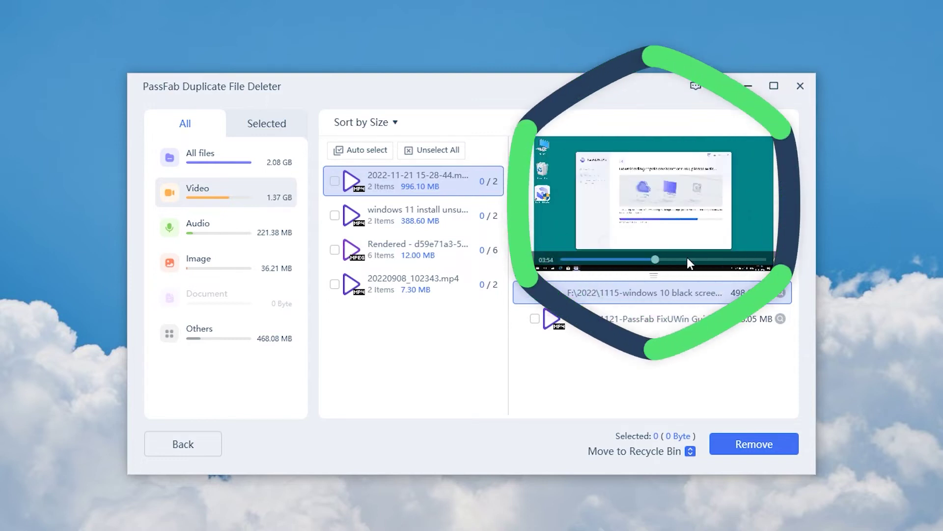
{"action": "left_click", "coordinate": [634, 321]}
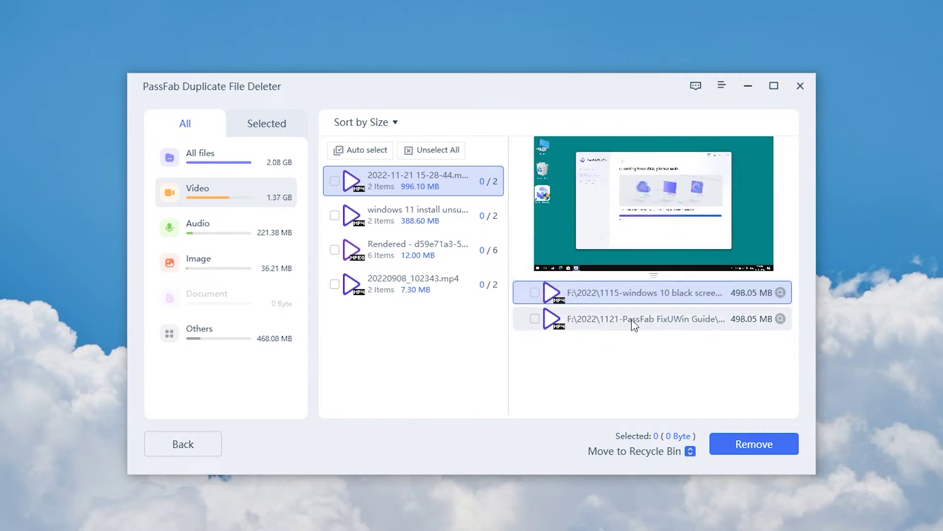
{"action": "mouse_move", "coordinate": [654, 214]}
{"action": "left_click", "coordinate": [585, 259]}
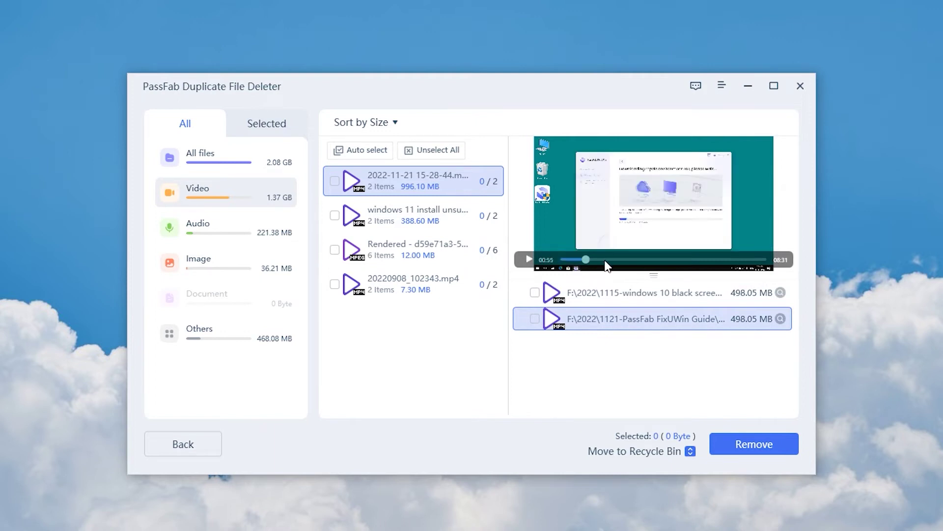
{"action": "left_click", "coordinate": [730, 258]}
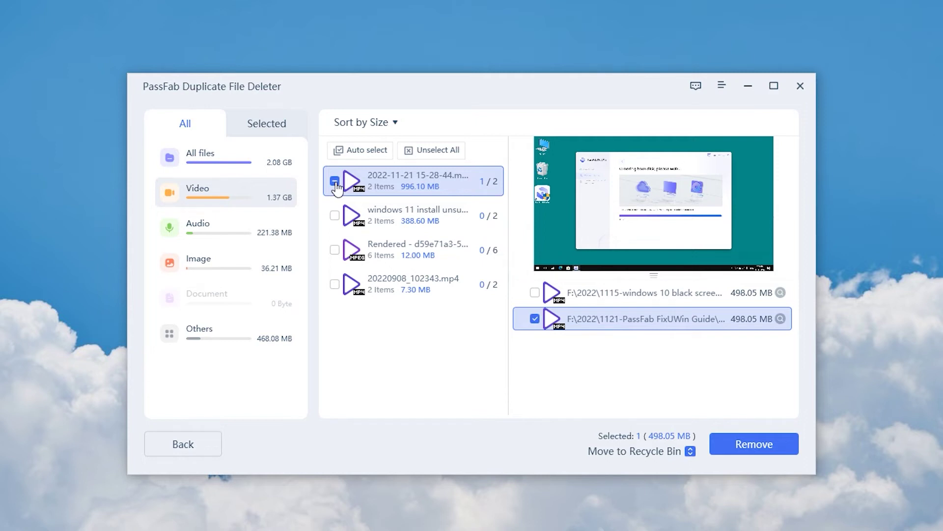
Cancel marking the last video copy and inspect the Rendered and 20220908_102343.mp4 groups
{"action": "left_click", "coordinate": [535, 294]}
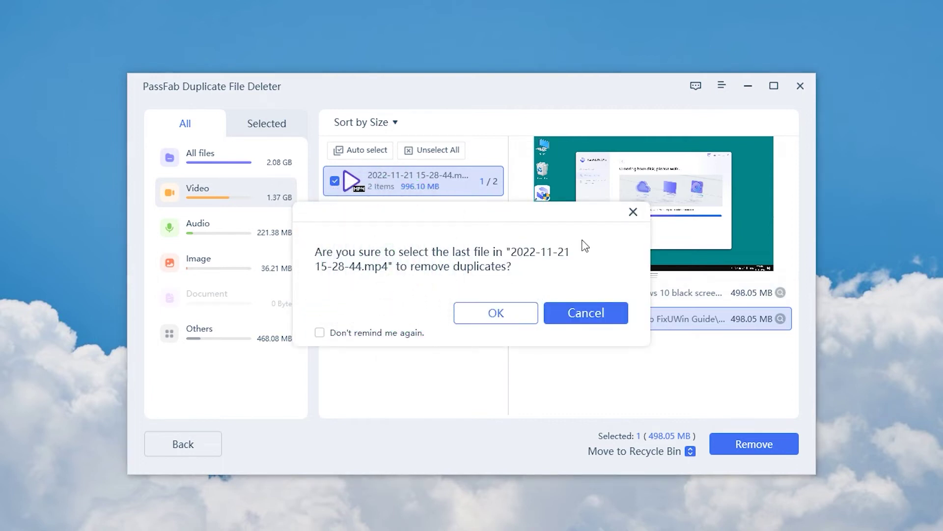
{"action": "left_click", "coordinate": [593, 308]}
{"action": "left_click", "coordinate": [418, 215]}
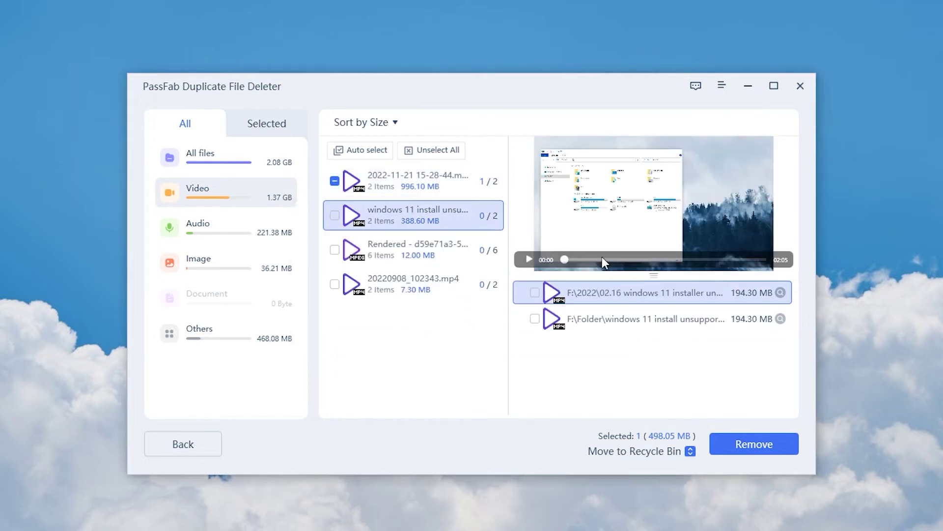
{"action": "left_click", "coordinate": [713, 260]}
{"action": "left_click", "coordinate": [418, 250]}
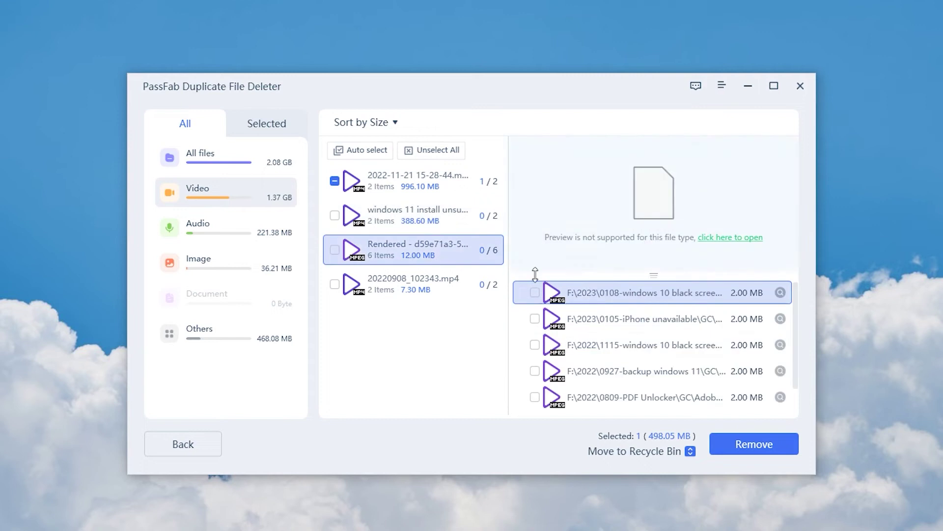
{"action": "left_click", "coordinate": [442, 288]}
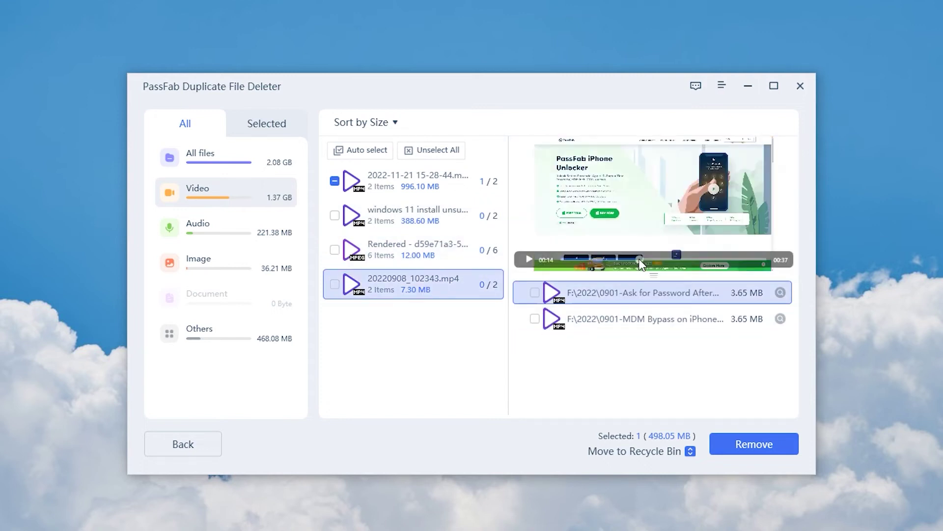
{"action": "left_click", "coordinate": [661, 322]}
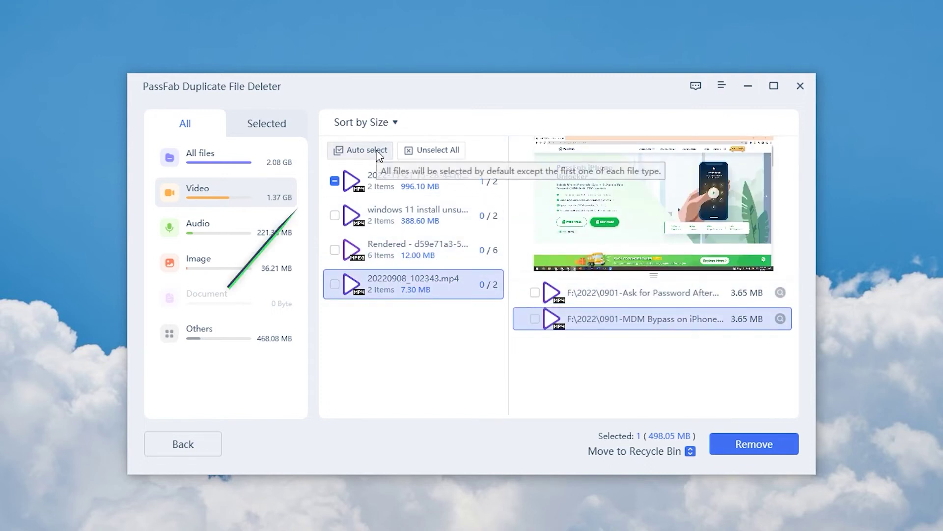
Auto select extra copies in every video group, 16 files (743.75 MB), and check the Rendered group
{"action": "left_click", "coordinate": [360, 150]}
{"action": "left_click", "coordinate": [415, 216]}
{"action": "left_click", "coordinate": [415, 243]}
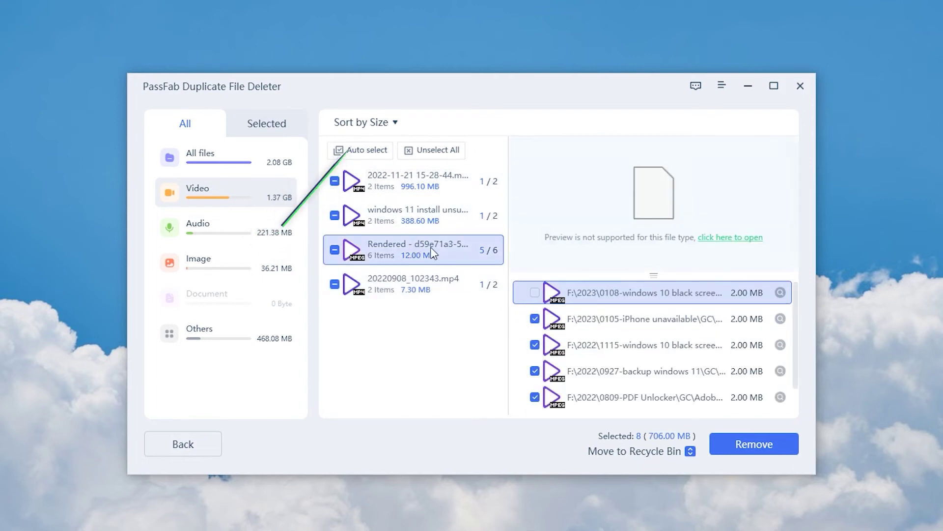
{"action": "scroll", "coordinate": [546, 314], "scroll_direction": "down", "scroll_amount": 1}
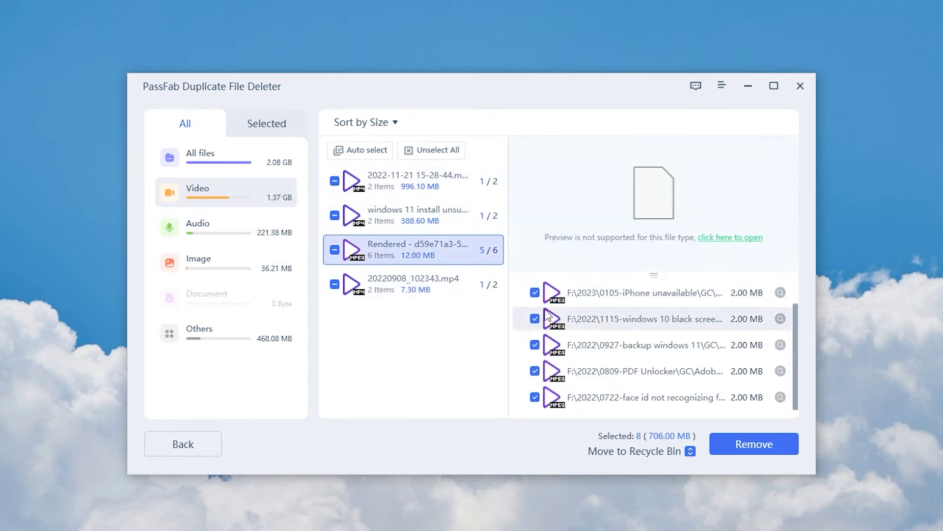
{"action": "scroll", "coordinate": [547, 314], "scroll_direction": "up", "scroll_amount": 1}
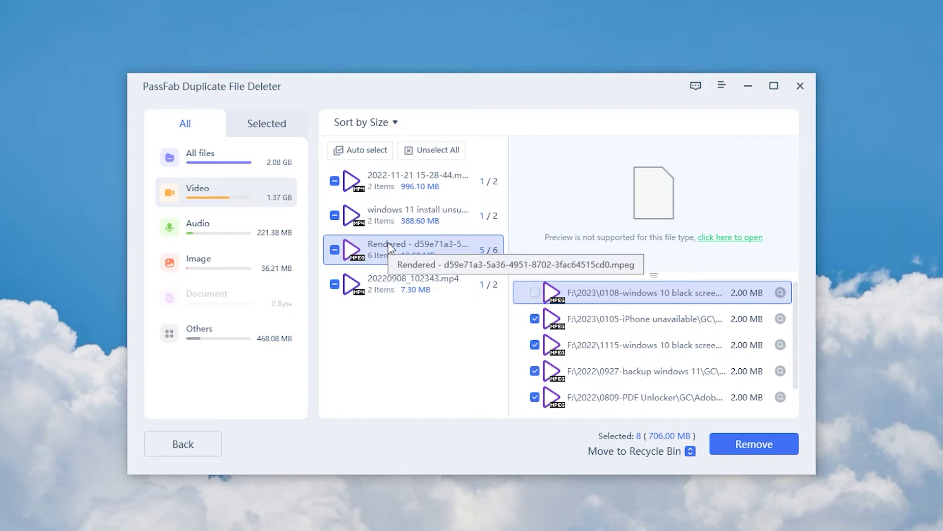
{"action": "left_click", "coordinate": [197, 224]}
Auto select extra audio copies and tick further audio groups for removal
{"action": "left_click", "coordinate": [415, 212]}
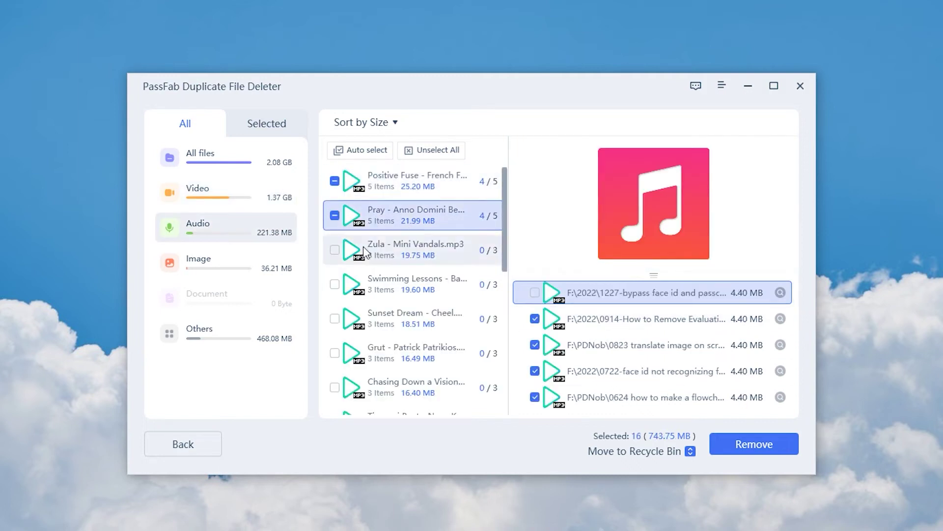
{"action": "left_click", "coordinate": [415, 280]}
{"action": "left_click", "coordinate": [334, 319]}
{"action": "scroll", "coordinate": [337, 344], "scroll_direction": "down", "scroll_amount": 3}
{"action": "scroll", "coordinate": [337, 344], "scroll_direction": "up", "scroll_amount": 5}
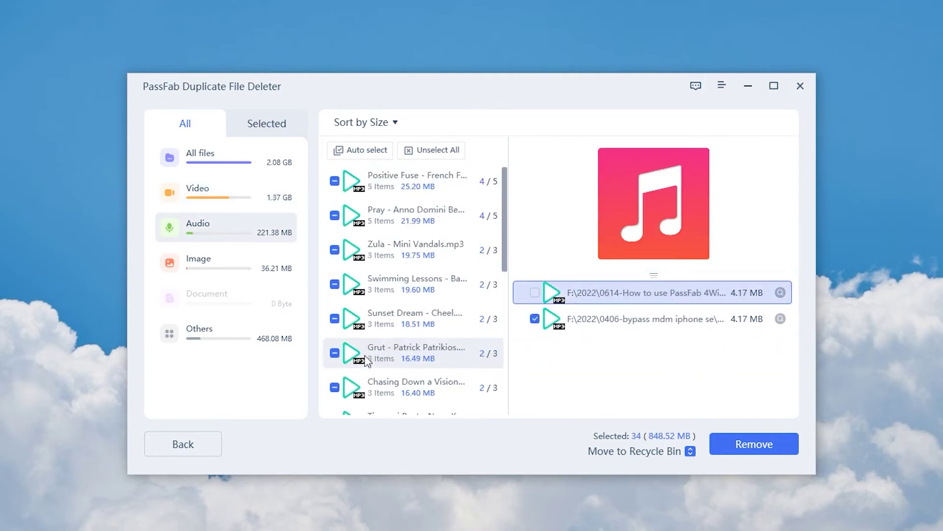
Auto select extra image copies and tick more image groups for removal
{"action": "left_click", "coordinate": [198, 259]}
{"action": "left_click", "coordinate": [345, 216]}
{"action": "scroll", "coordinate": [344, 295], "scroll_direction": "down", "scroll_amount": 2}
{"action": "left_click", "coordinate": [344, 281]}
{"action": "scroll", "coordinate": [344, 344], "scroll_direction": "down", "scroll_amount": 3}
{"action": "scroll", "coordinate": [344, 344], "scroll_direction": "down", "scroll_amount": 3}
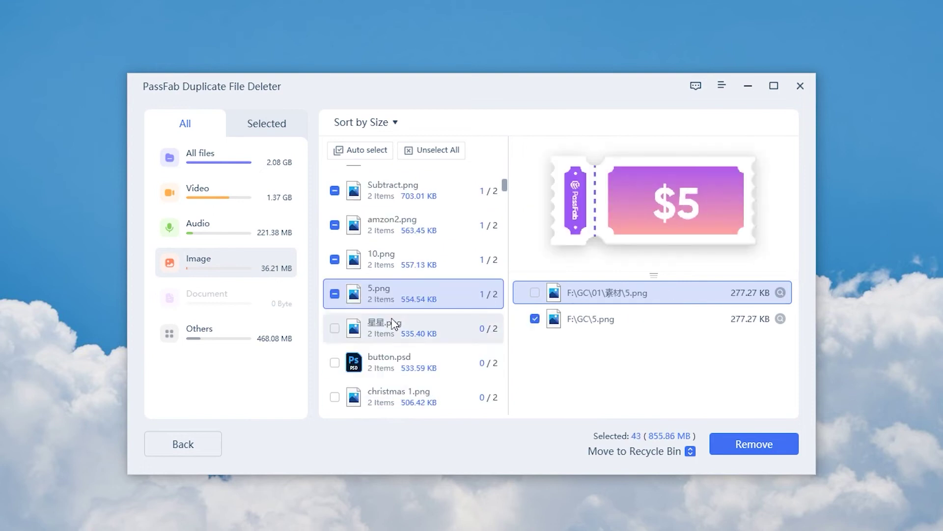
{"action": "left_click", "coordinate": [354, 408]}
{"action": "scroll", "coordinate": [353, 408], "scroll_direction": "down", "scroll_amount": 3}
{"action": "left_click", "coordinate": [334, 330]}
Auto select extra copies among Others and tick more Others groups
{"action": "left_click", "coordinate": [198, 333]}
{"action": "left_click", "coordinate": [334, 186]}
{"action": "left_click", "coordinate": [335, 221]}
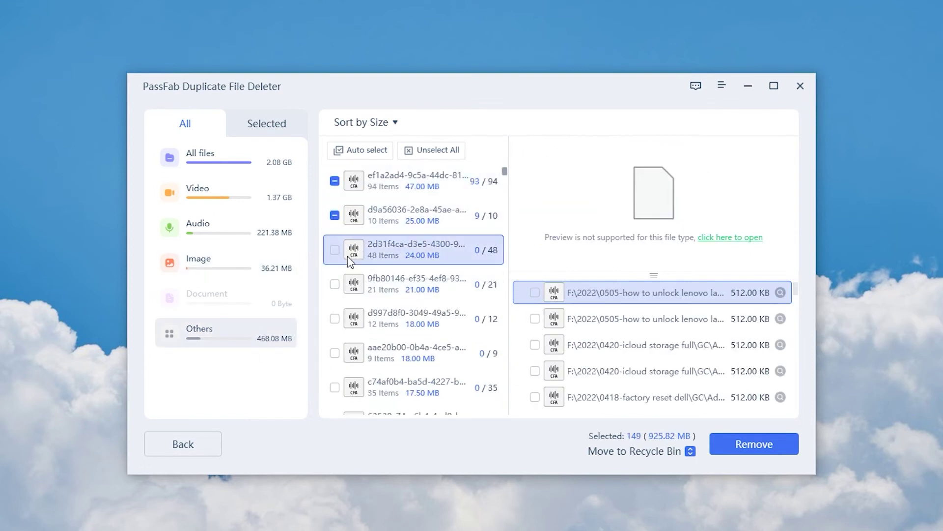
{"action": "left_click", "coordinate": [335, 255]}
{"action": "scroll", "coordinate": [385, 286], "scroll_direction": "down", "scroll_amount": 3}
{"action": "left_click", "coordinate": [334, 394]}
{"action": "scroll", "coordinate": [337, 393], "scroll_direction": "down", "scroll_amount": 5}
Mark the 3.00 MB and b5ad46fa groups' extra copies, reaching 361 files (1.09 GB)
{"action": "left_click", "coordinate": [421, 327]}
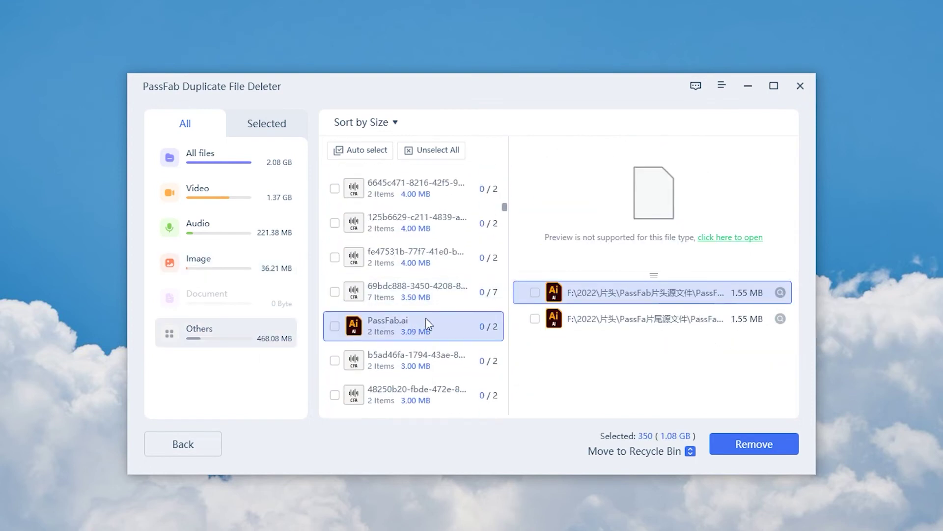
{"action": "scroll", "coordinate": [422, 326], "scroll_direction": "down", "scroll_amount": 4}
{"action": "left_click", "coordinate": [334, 333]}
{"action": "scroll", "coordinate": [339, 366], "scroll_direction": "up", "scroll_amount": 3}
{"action": "left_click", "coordinate": [335, 367]}
{"action": "scroll", "coordinate": [338, 297], "scroll_direction": "up", "scroll_amount": 2}
{"action": "left_click", "coordinate": [334, 295]}
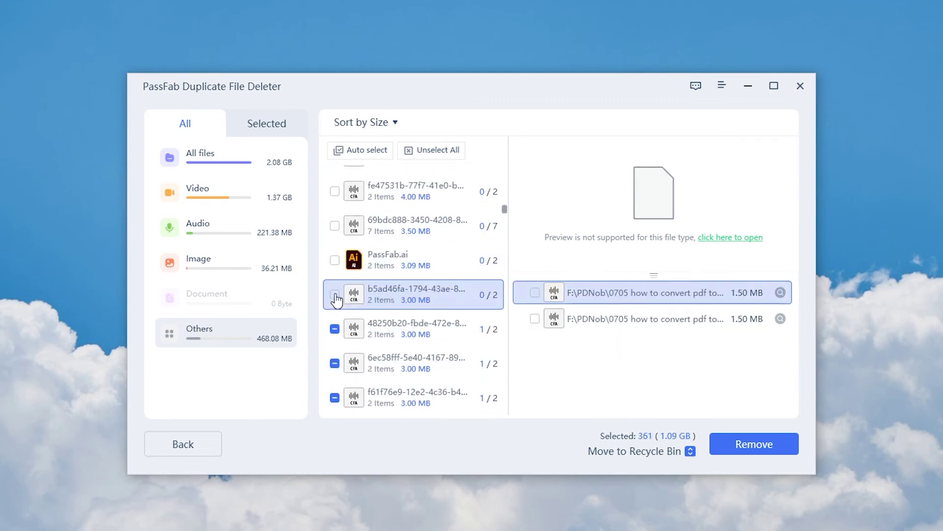
Send the 362 marked duplicates to the recycle bin, freeing 1.10 GB, and go Back
{"action": "left_click", "coordinate": [747, 441]}
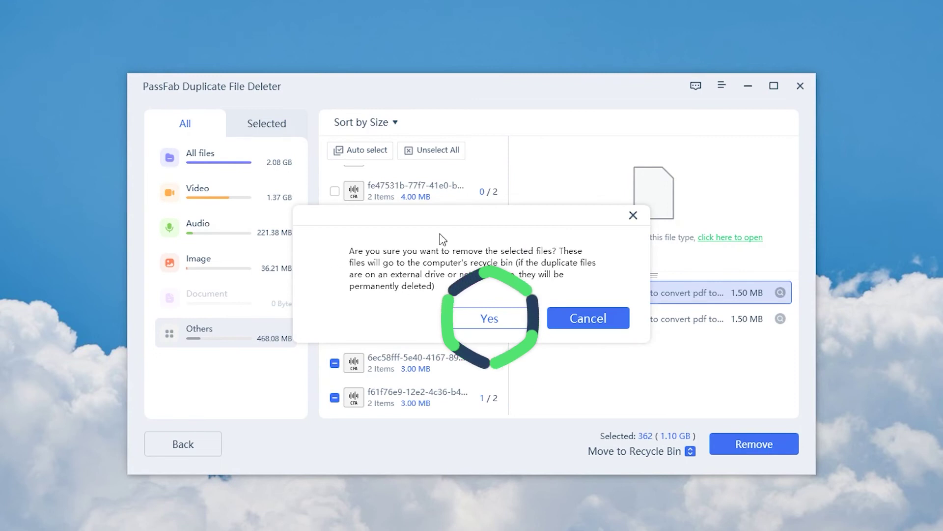
{"action": "left_click", "coordinate": [491, 317]}
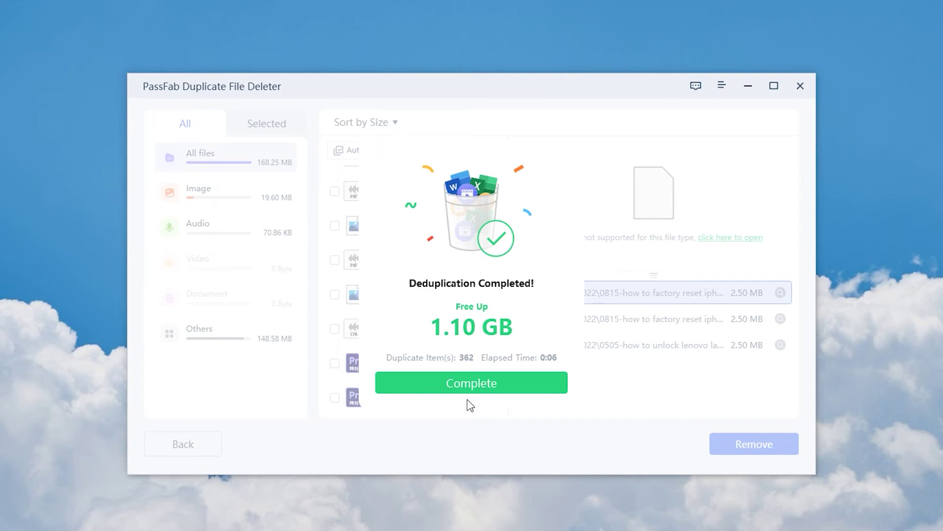
{"action": "left_click", "coordinate": [471, 361]}
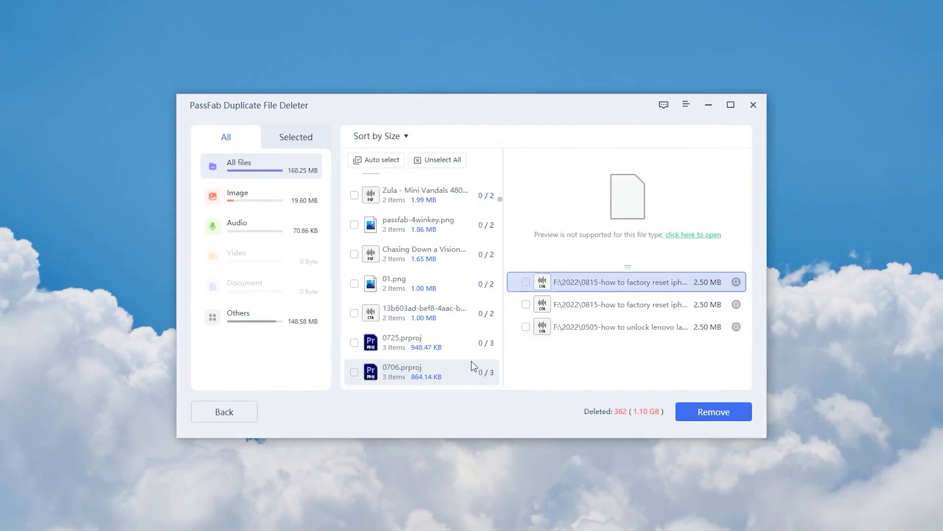
{"action": "left_click", "coordinate": [243, 414]}
Return to the start screen and pick the Google Drive My Drive root as the scan folder
{"action": "left_click", "coordinate": [506, 305]}
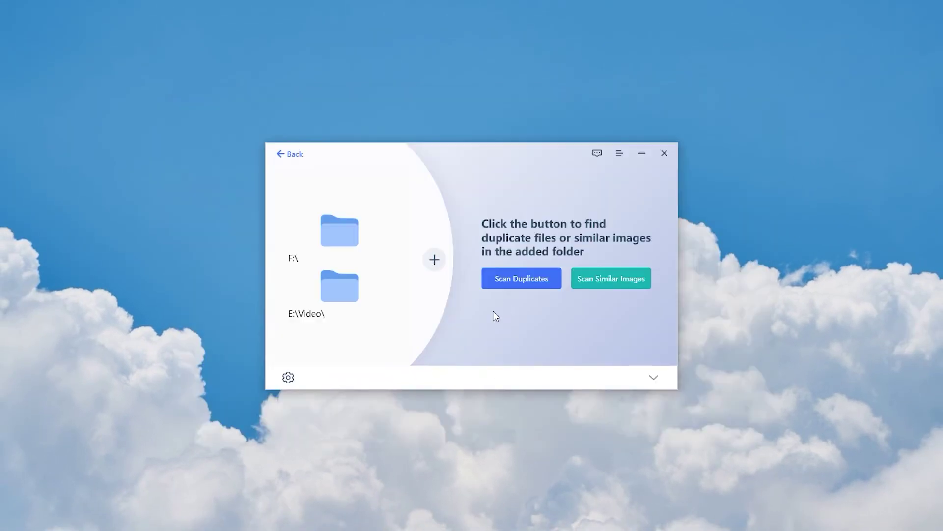
{"action": "left_click", "coordinate": [294, 154]}
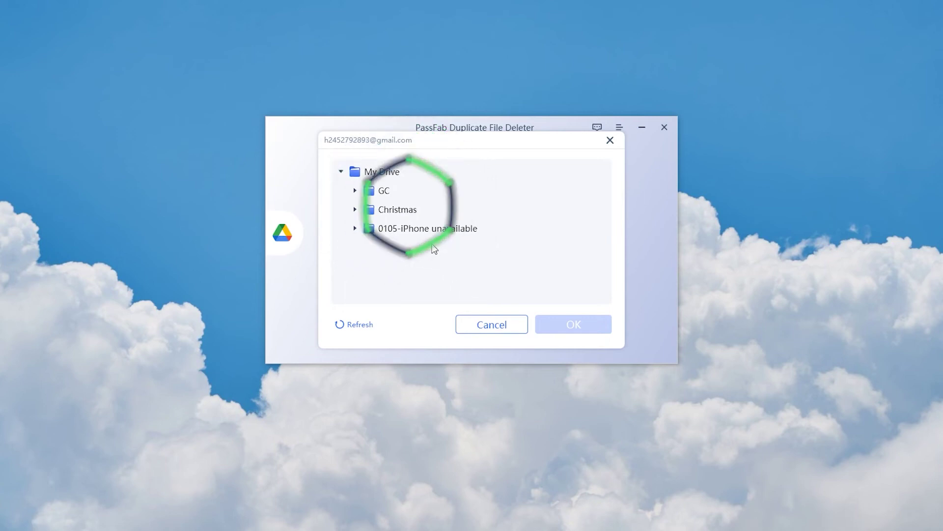
{"action": "left_click", "coordinate": [387, 174]}
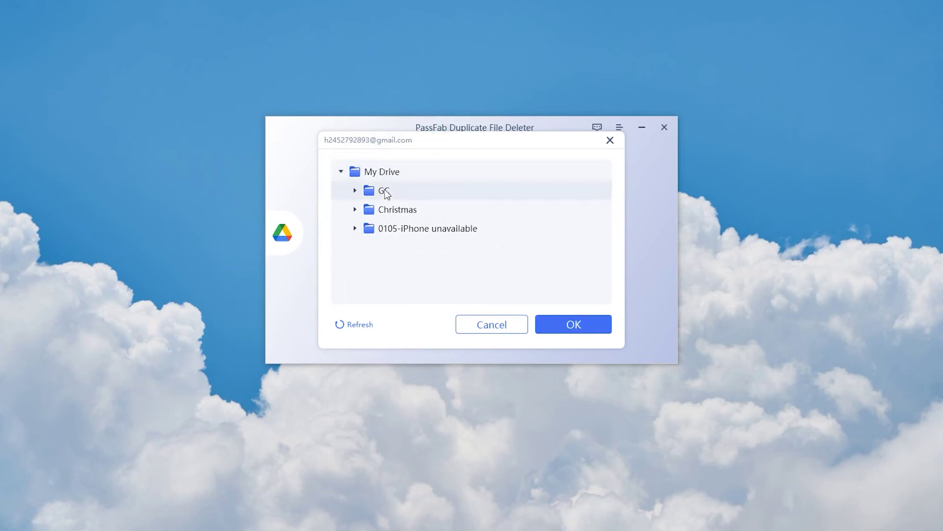
{"action": "left_click", "coordinate": [380, 173]}
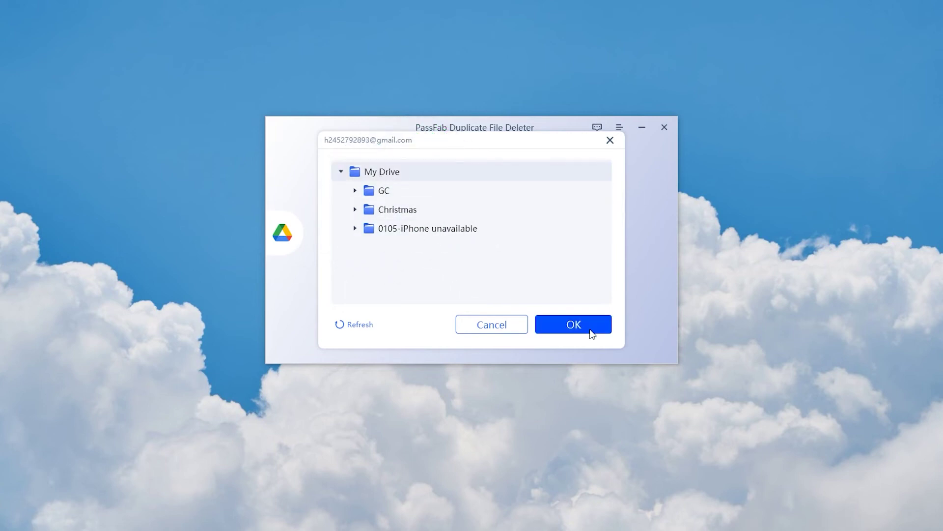
{"action": "left_click", "coordinate": [573, 328]}
{"action": "left_click", "coordinate": [288, 351]}
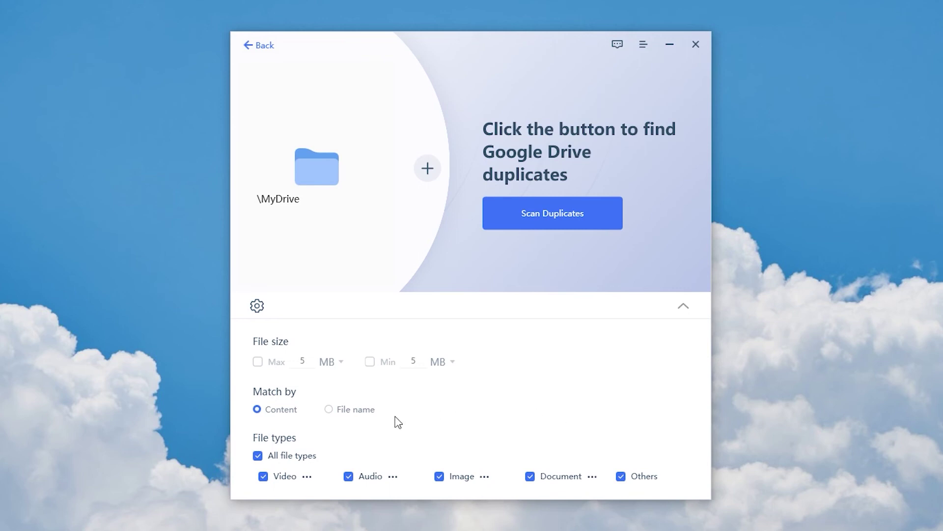
Scan My Drive, finding 861.69 MB of duplicates with 6 files (404.03 MB) marked
{"action": "left_click", "coordinate": [556, 213]}
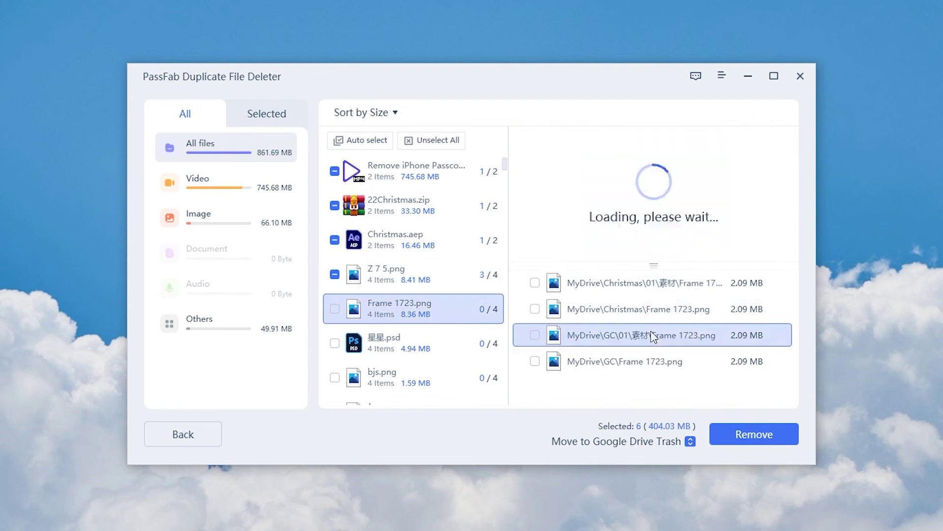
Review the marked duplicates (Frame 1723.png, 星星.psd, bjs.png, Z 21.png) and trash all 407
{"action": "left_click", "coordinate": [335, 309]}
{"action": "left_click", "coordinate": [333, 353]}
{"action": "left_click", "coordinate": [331, 388]}
{"action": "left_click_drag", "start_coordinate": [506, 164], "coordinate": [506, 397]}
{"action": "left_click", "coordinate": [399, 350]}
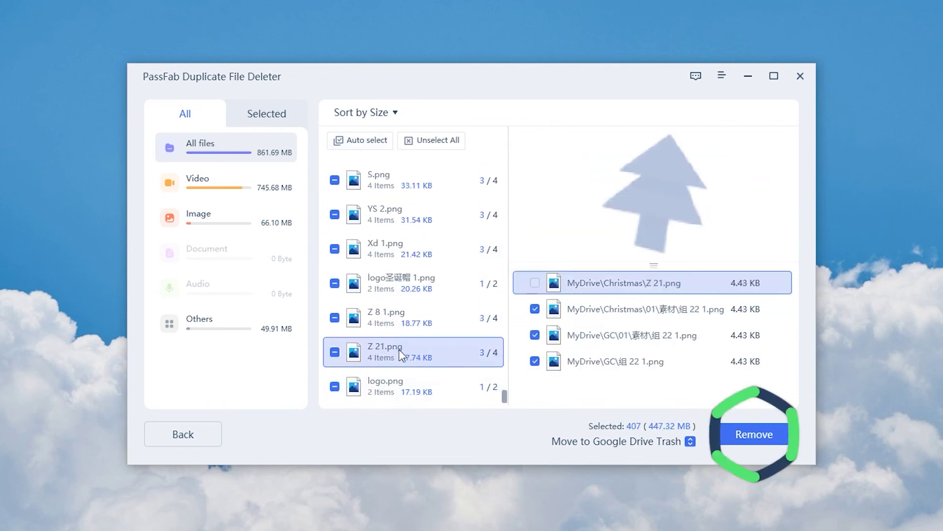
{"action": "left_click", "coordinate": [747, 420]}
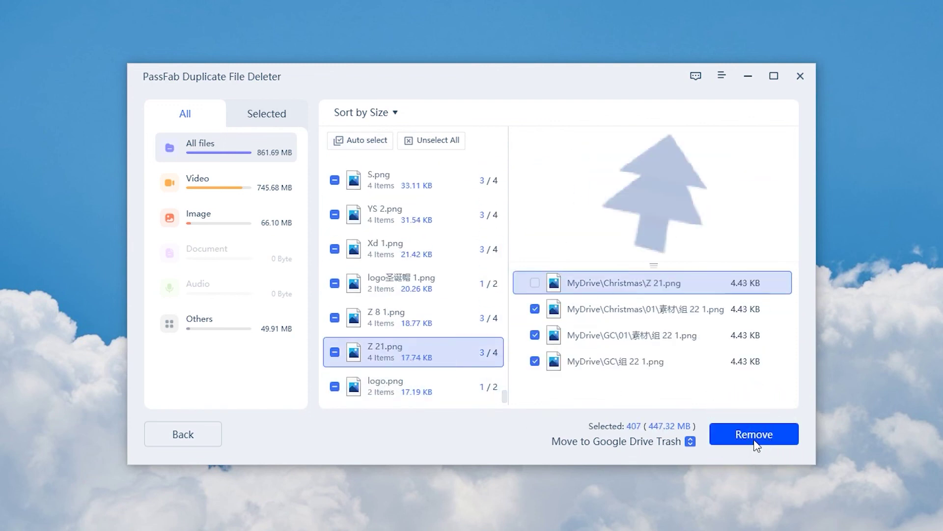
{"action": "left_click", "coordinate": [489, 307]}
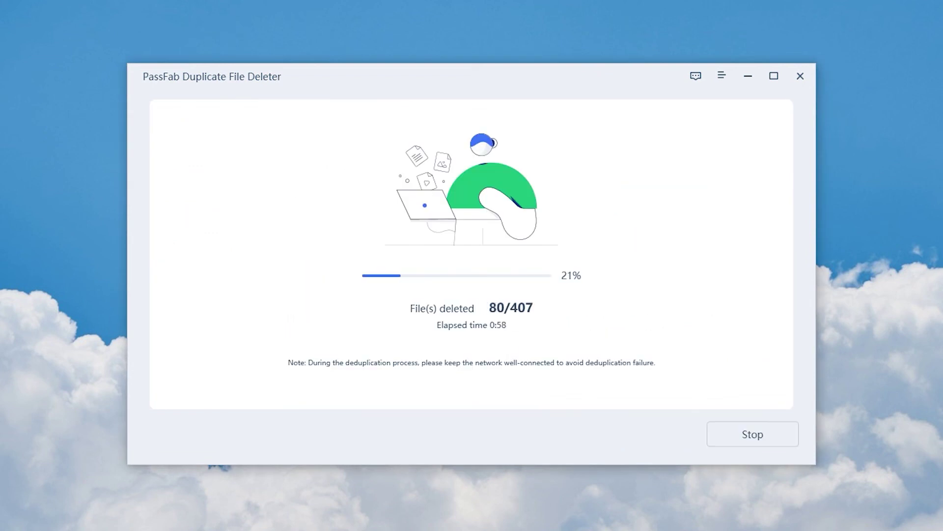